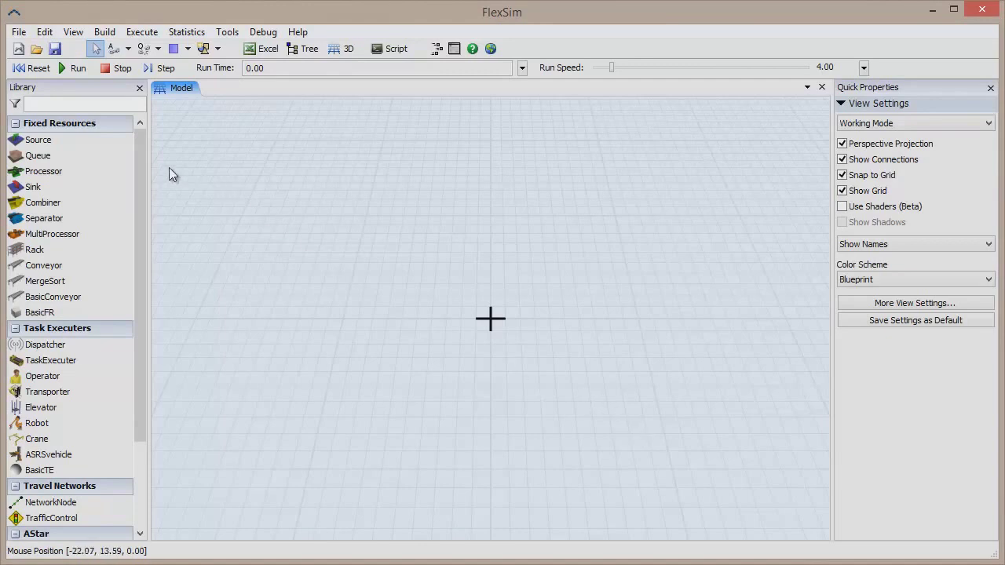
- Place two Sources, Combiner3, Separator4, Conveyors 5–7 and Sink8 in the layout
{"action": "left_click_drag", "start_coordinate": [65, 141], "coordinate": [212, 302]}
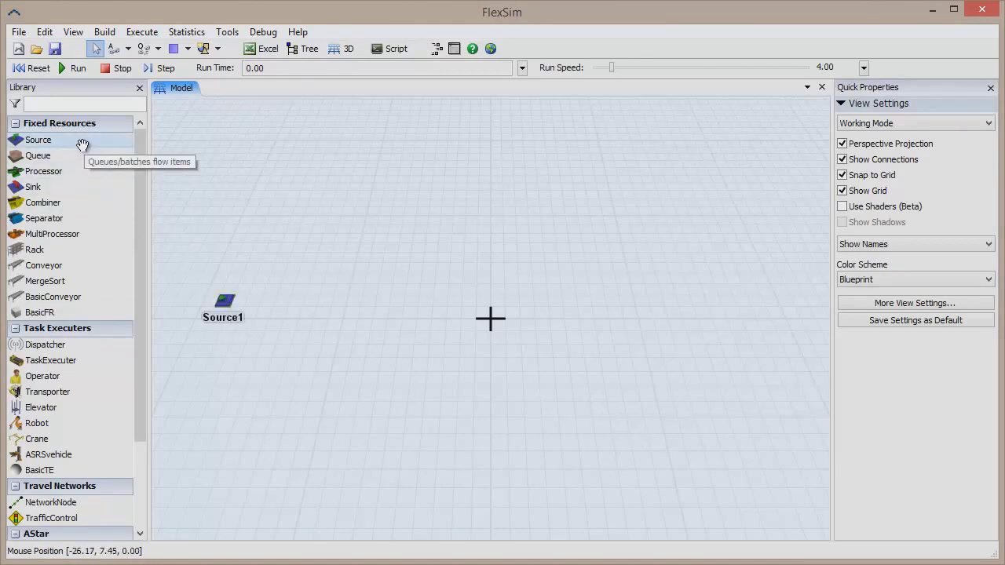
{"action": "left_click_drag", "start_coordinate": [79, 140], "coordinate": [202, 336]}
{"action": "left_click_drag", "start_coordinate": [44, 203], "coordinate": [271, 308]}
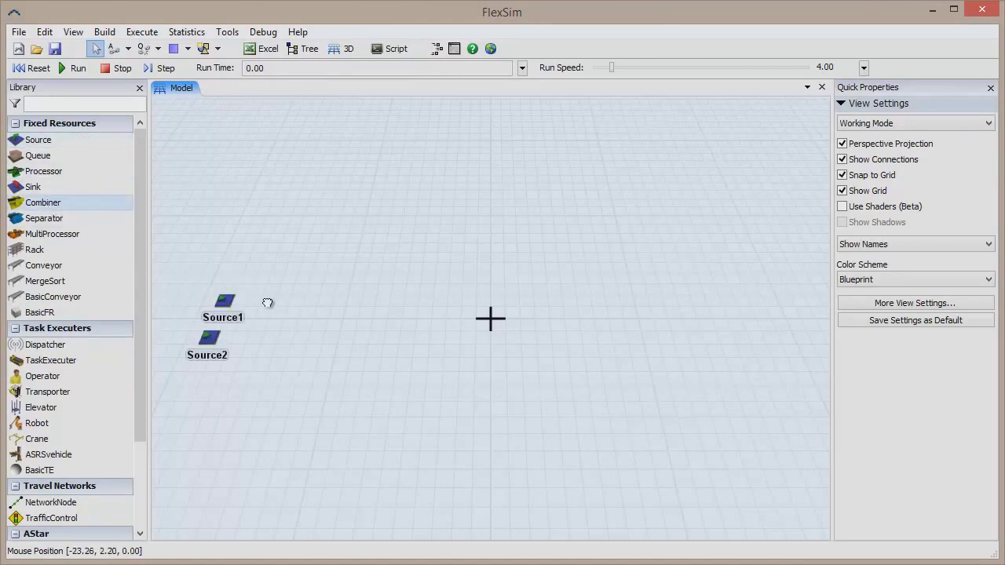
{"action": "left_click_drag", "start_coordinate": [44, 219], "coordinate": [105, 239]}
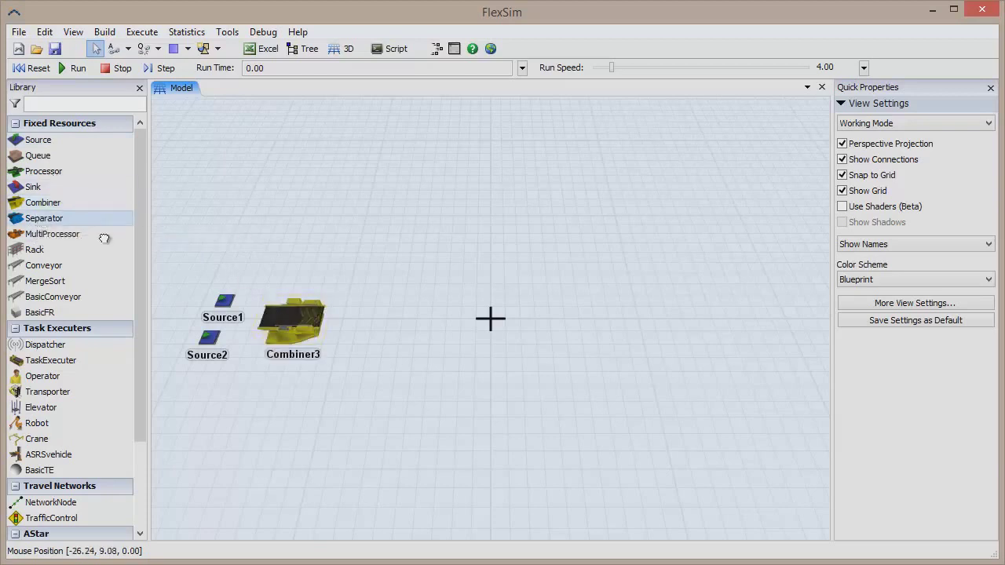
{"action": "left_click_drag", "start_coordinate": [490, 318], "coordinate": [491, 318]}
{"action": "left_click_drag", "start_coordinate": [43, 266], "coordinate": [343, 309]}
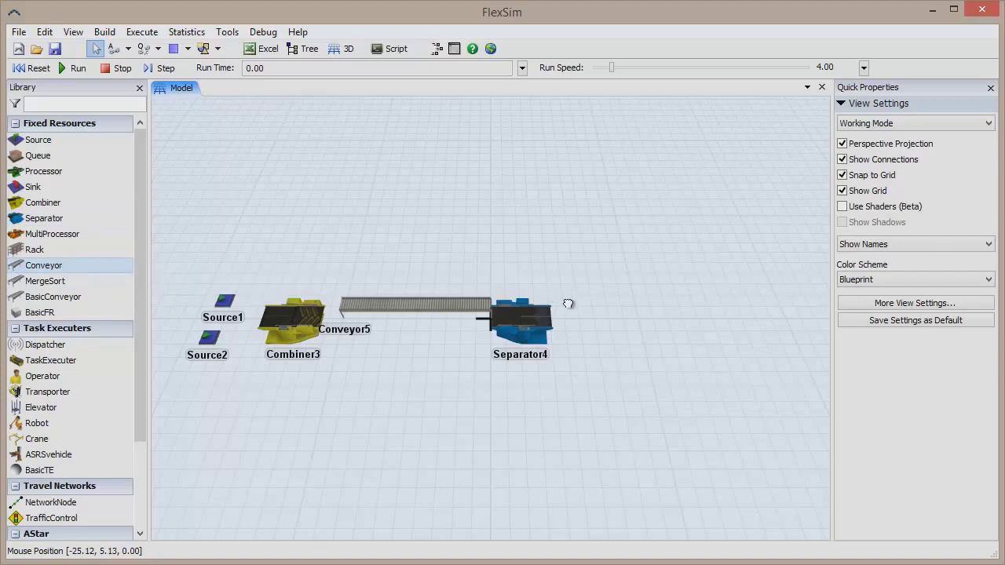
{"action": "left_click_drag", "start_coordinate": [568, 304], "coordinate": [574, 330]}
{"action": "left_click_drag", "start_coordinate": [48, 188], "coordinate": [701, 247]}
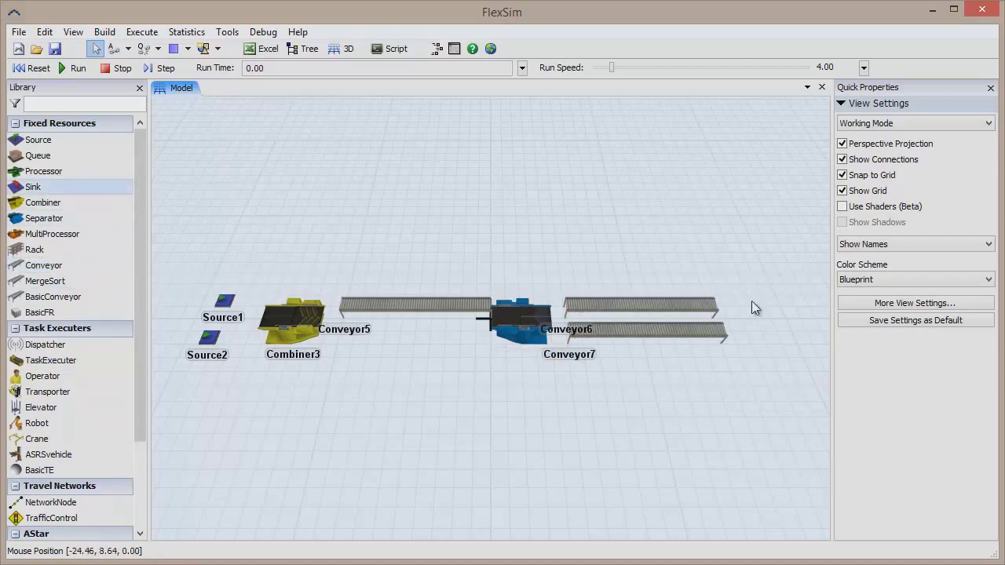
{"action": "left_click_drag", "start_coordinate": [752, 306], "coordinate": [756, 308]}
- Connect the sources through Combiner3, Conveyor5, Separator4 and the conveyors to Sink8
{"action": "left_click_drag", "start_coordinate": [226, 301], "coordinate": [290, 318]}
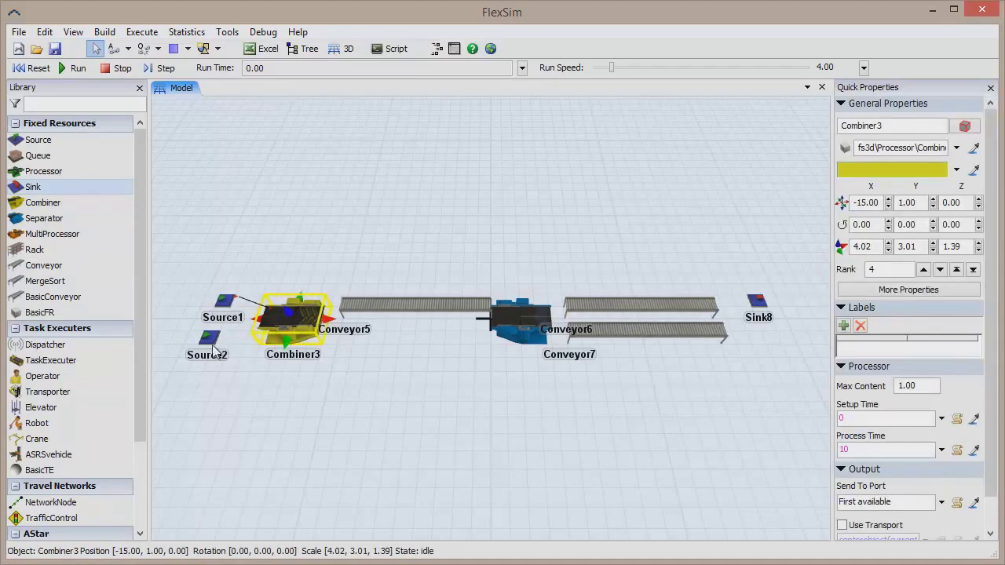
{"action": "mouse_move", "coordinate": [212, 351]}
{"action": "left_mouse_down"}
{"action": "mouse_move", "coordinate": [292, 318]}
{"action": "mouse_move", "coordinate": [369, 304]}
{"action": "mouse_move", "coordinate": [515, 314]}
{"action": "mouse_move", "coordinate": [755, 302]}
{"action": "left_mouse_up"}
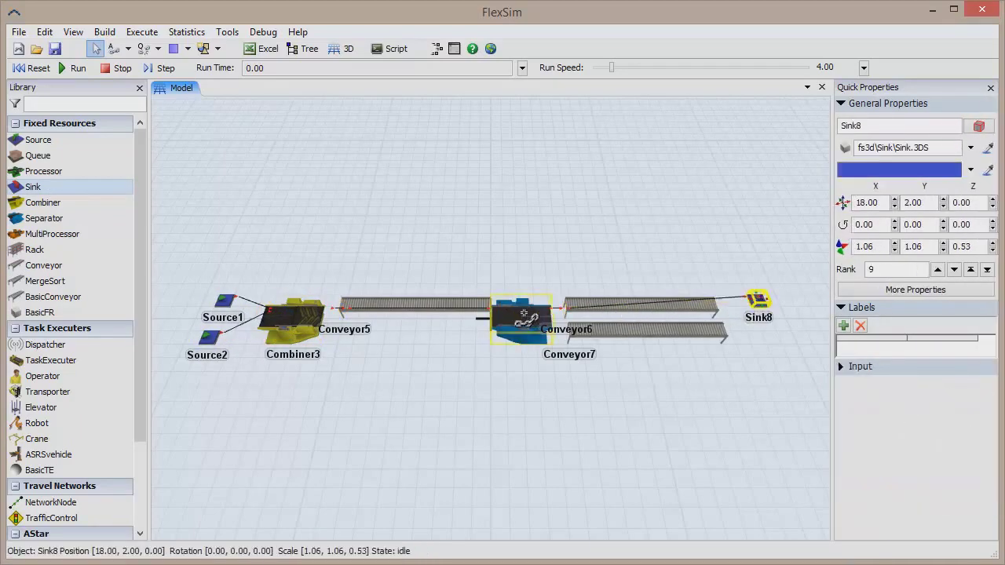
{"action": "mouse_move", "coordinate": [524, 314]}
{"action": "left_mouse_down"}
{"action": "mouse_move", "coordinate": [644, 329]}
{"action": "mouse_move", "coordinate": [758, 301]}
{"action": "left_mouse_up"}
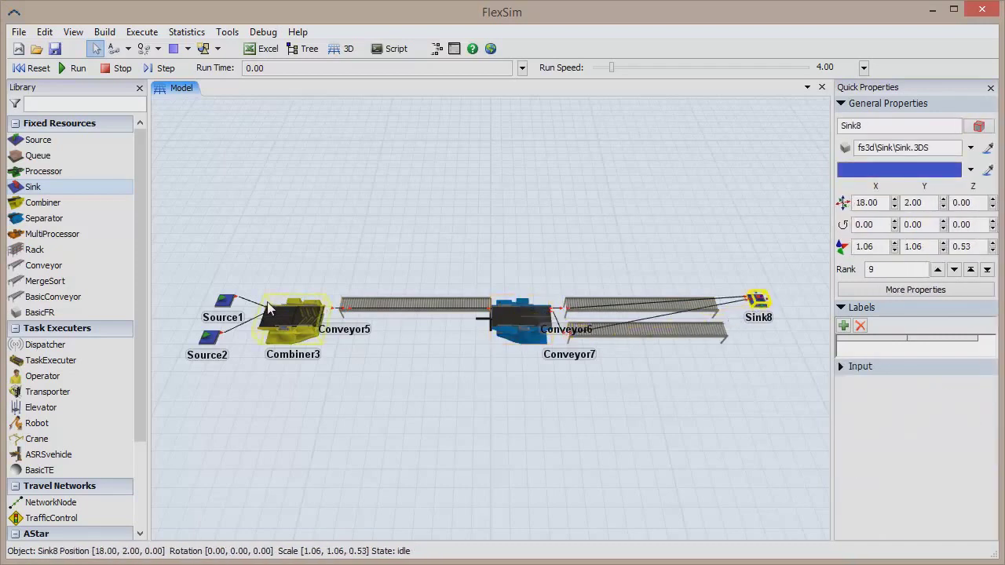
- Set Source1's FlowItem Class to Pallet and move Conveyor5 to start at Combiner3's exit
{"action": "left_click", "coordinate": [232, 304]}
{"action": "left_click", "coordinate": [947, 388]}
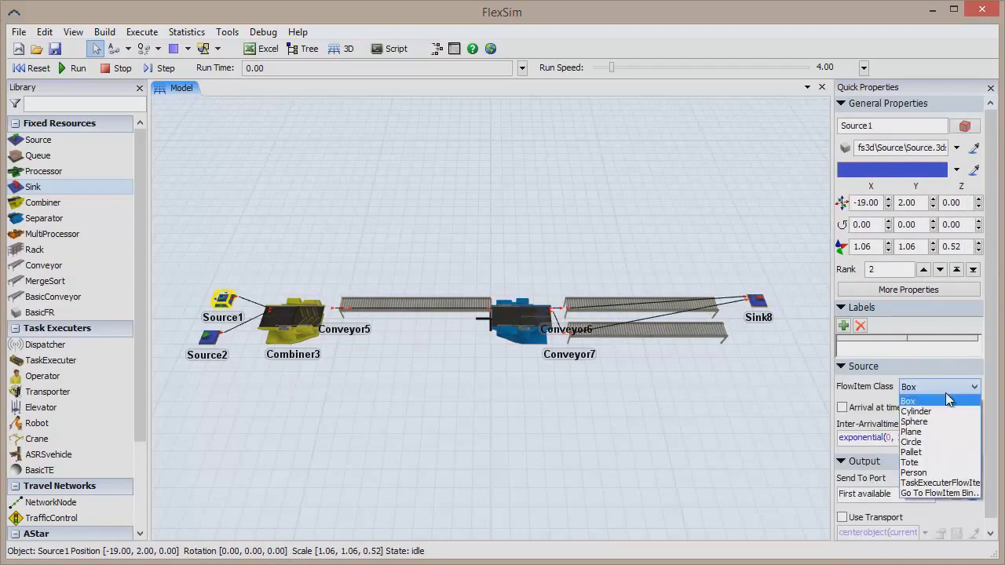
{"action": "left_click", "coordinate": [929, 455]}
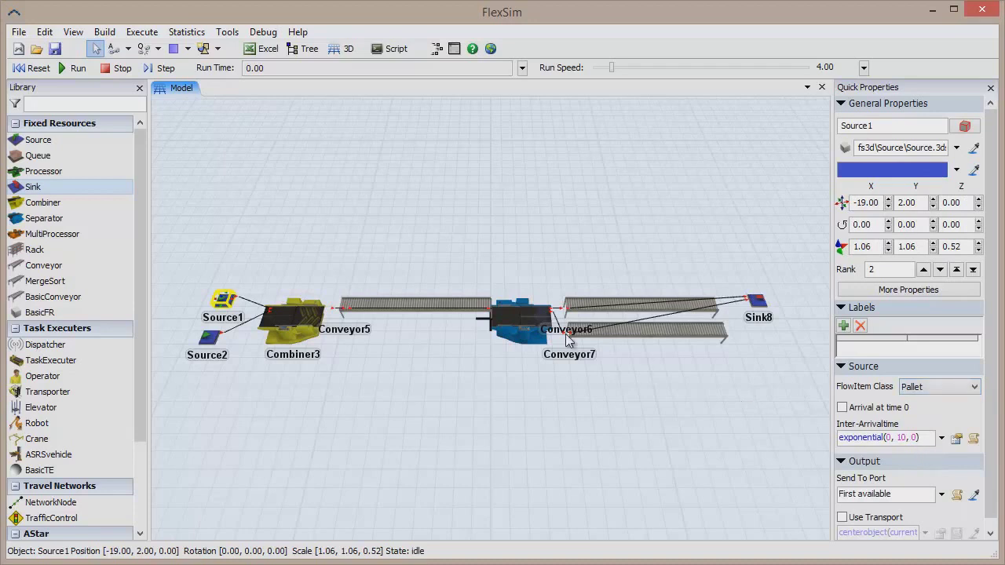
{"action": "left_click_drag", "start_coordinate": [425, 308], "coordinate": [409, 325]}
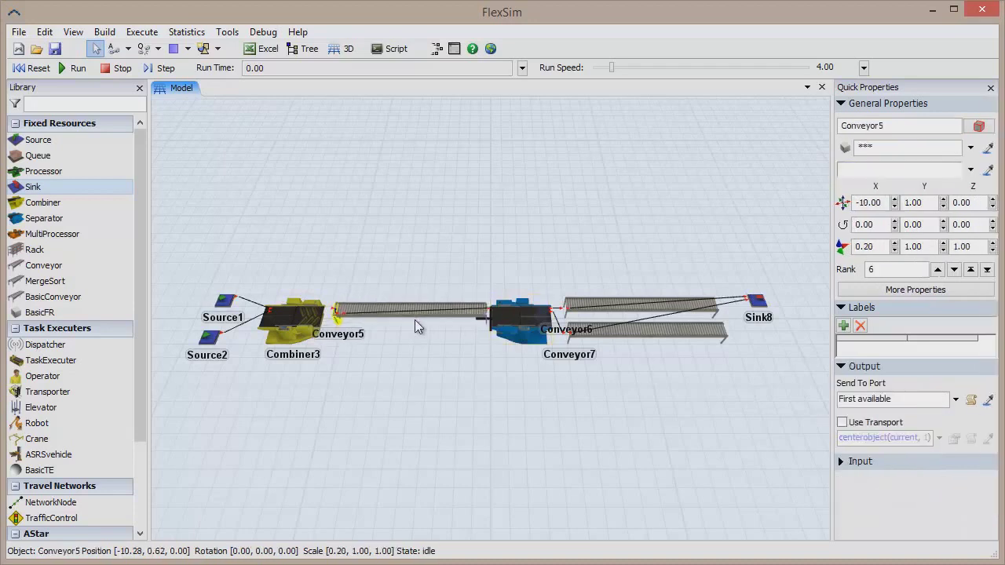
{"action": "left_click", "coordinate": [523, 397]}
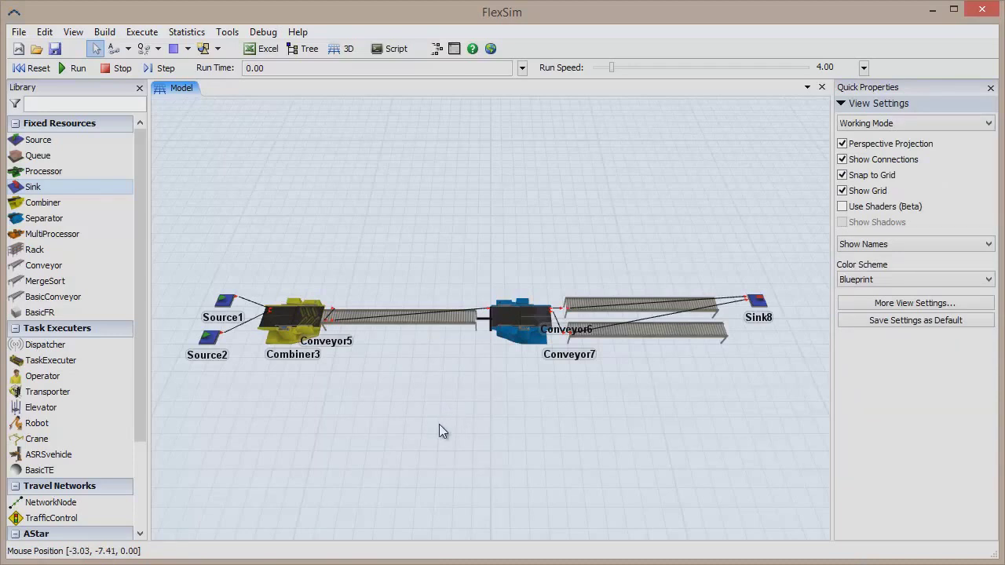
{"action": "double_click", "coordinate": [516, 325]}
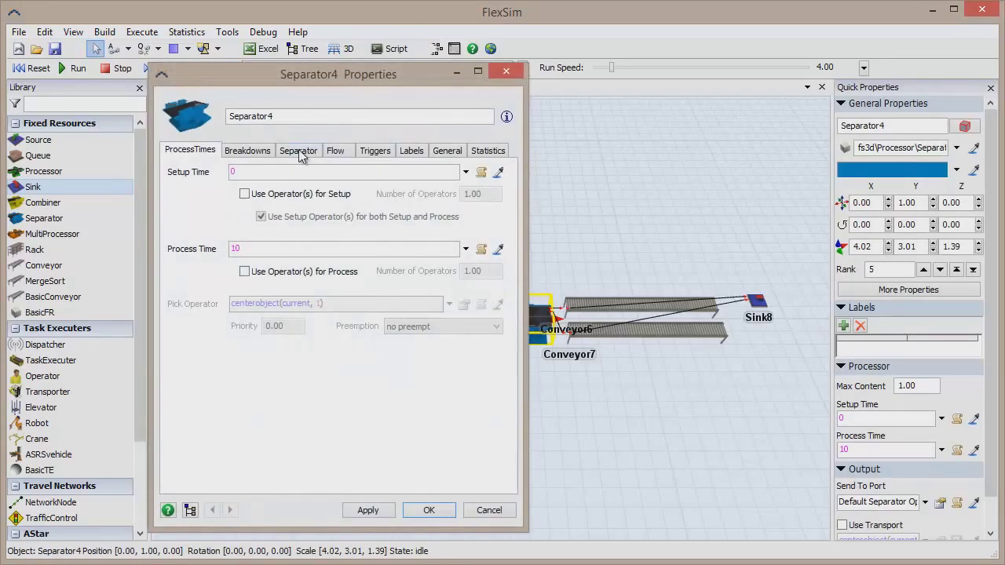
{"action": "left_click", "coordinate": [299, 151]}
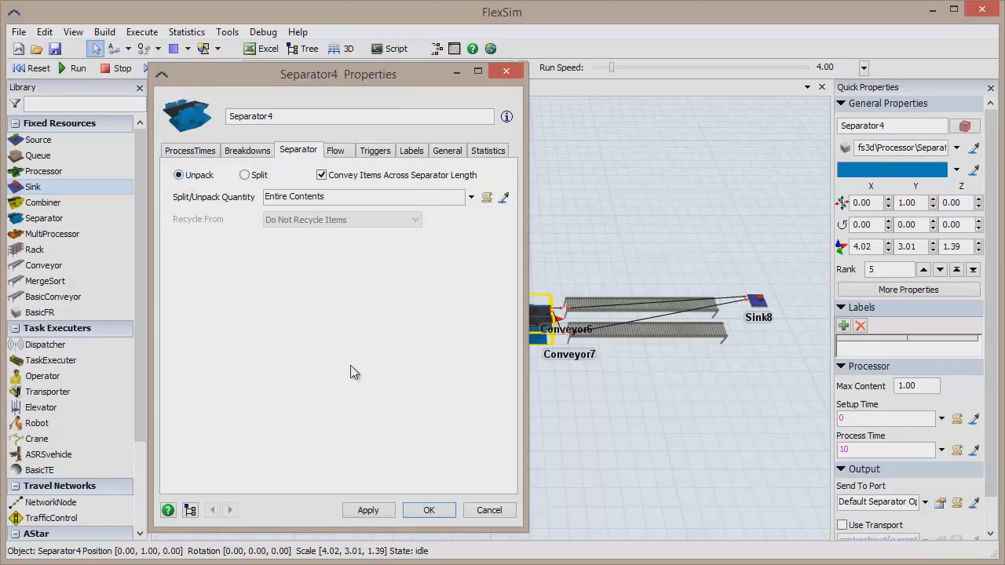
{"action": "left_click", "coordinate": [431, 510]}
{"action": "left_click", "coordinate": [439, 477]}
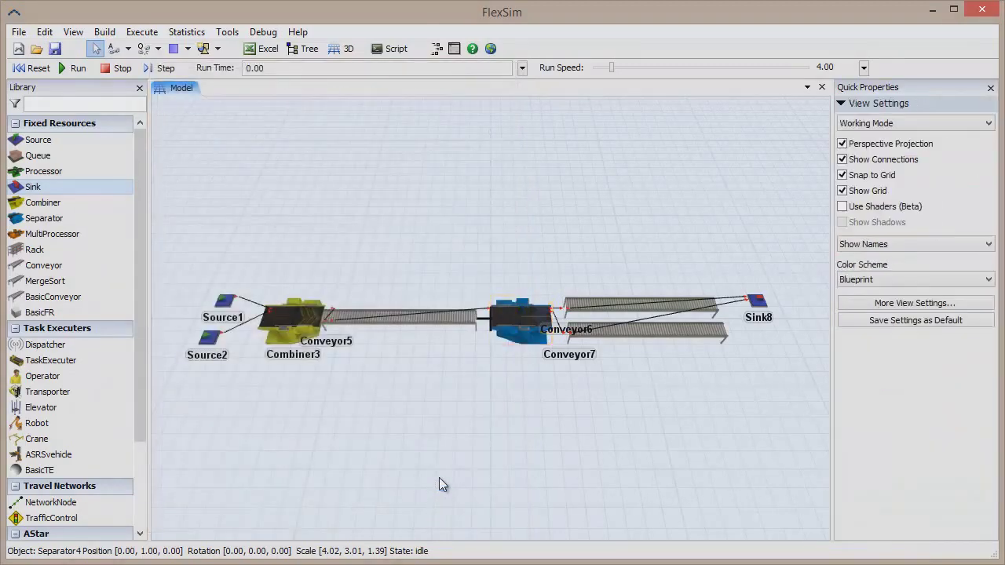
- Run the model, watch Separator4 and Conveyors 6 and 7 up close, then stop
{"action": "left_click", "coordinate": [66, 70]}
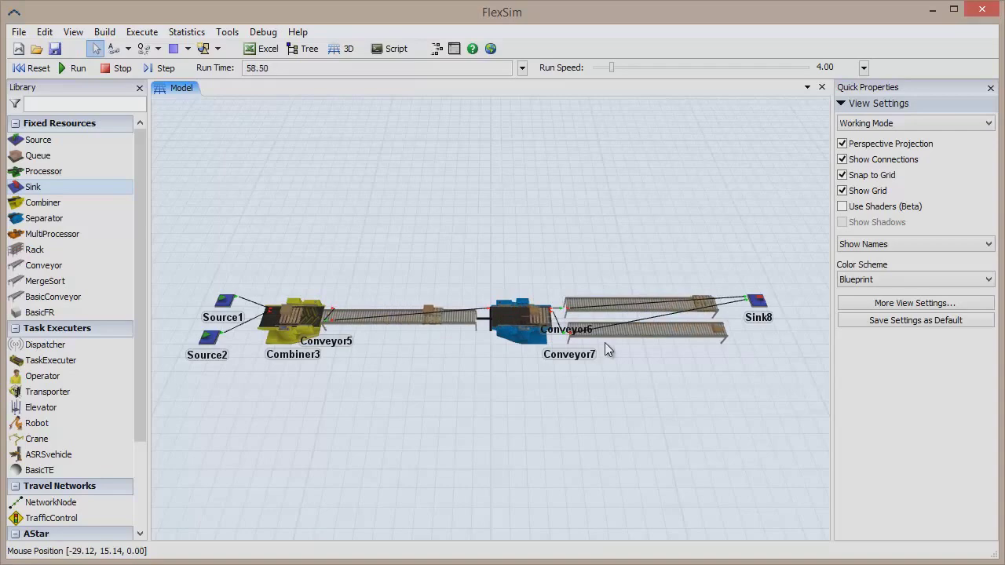
{"action": "left_click_drag", "start_coordinate": [566, 389], "coordinate": [493, 402]}
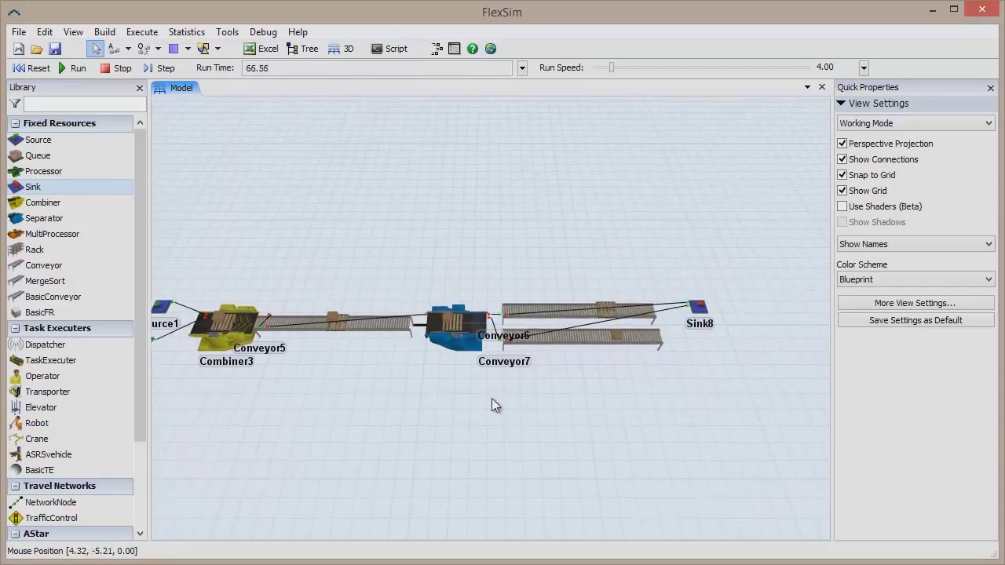
{"action": "scroll", "coordinate": [486, 412], "scroll_direction": "up", "scroll_amount": 3}
{"action": "scroll", "coordinate": [482, 401], "scroll_direction": "up", "scroll_amount": 4}
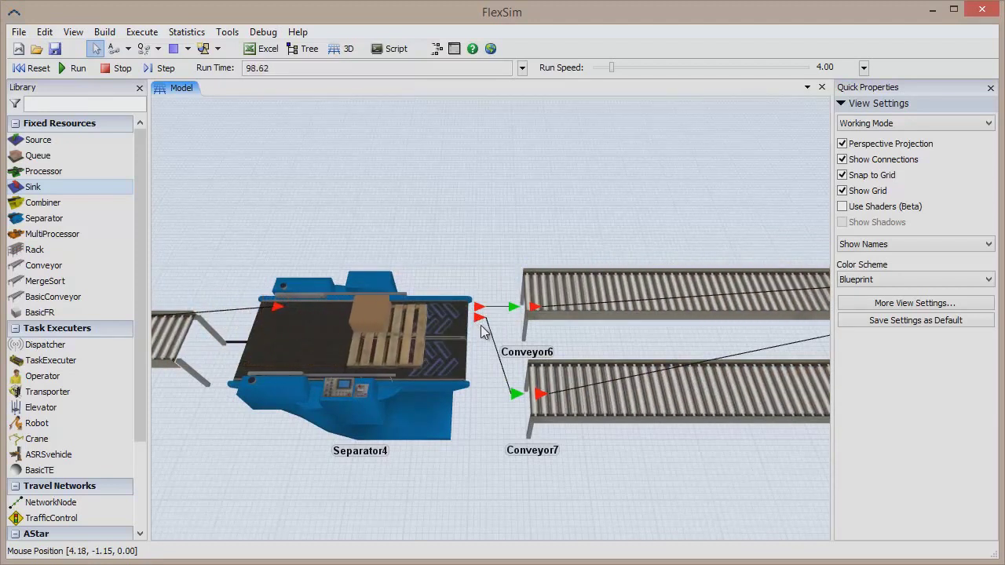
{"action": "scroll", "coordinate": [518, 412], "scroll_direction": "down", "scroll_amount": 2}
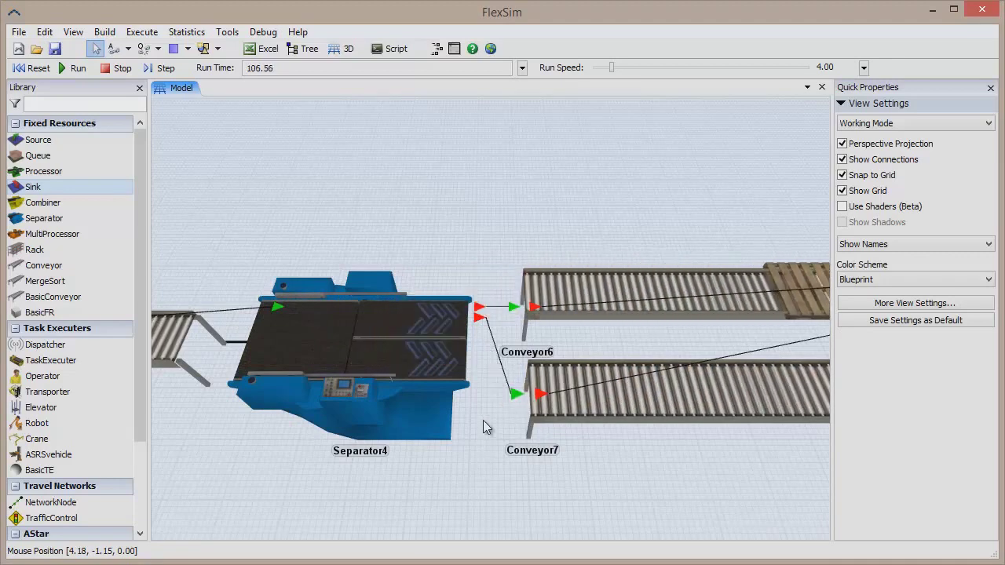
{"action": "scroll", "coordinate": [483, 432], "scroll_direction": "down", "scroll_amount": 2}
{"action": "scroll", "coordinate": [482, 438], "scroll_direction": "down", "scroll_amount": 2}
{"action": "scroll", "coordinate": [480, 432], "scroll_direction": "down", "scroll_amount": 2}
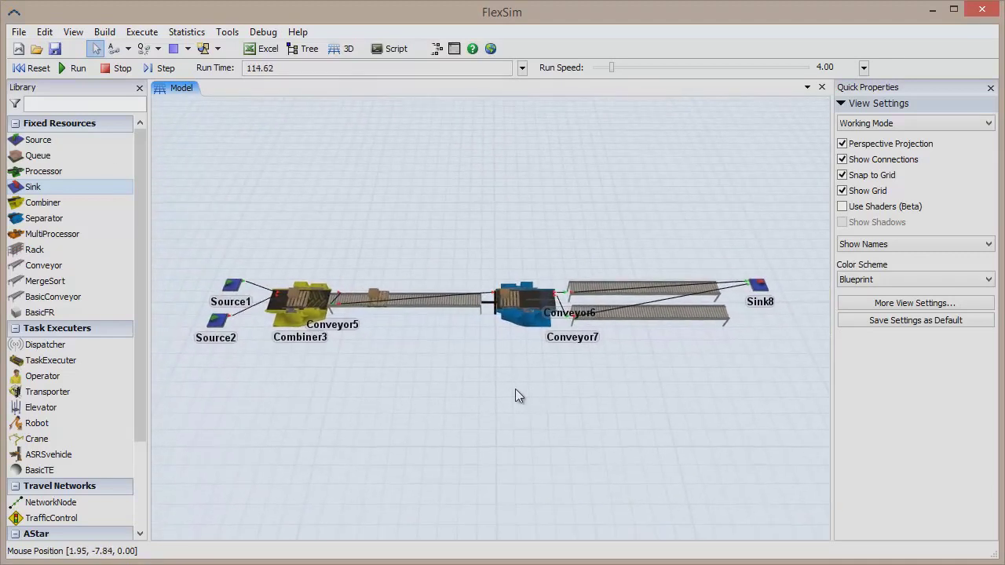
{"action": "left_click", "coordinate": [117, 69]}
- Reset the model and place Source9, Separator10 and Conveyor11 below the first line
{"action": "left_click", "coordinate": [35, 68]}
{"action": "left_click_drag", "start_coordinate": [377, 211], "coordinate": [435, 154]}
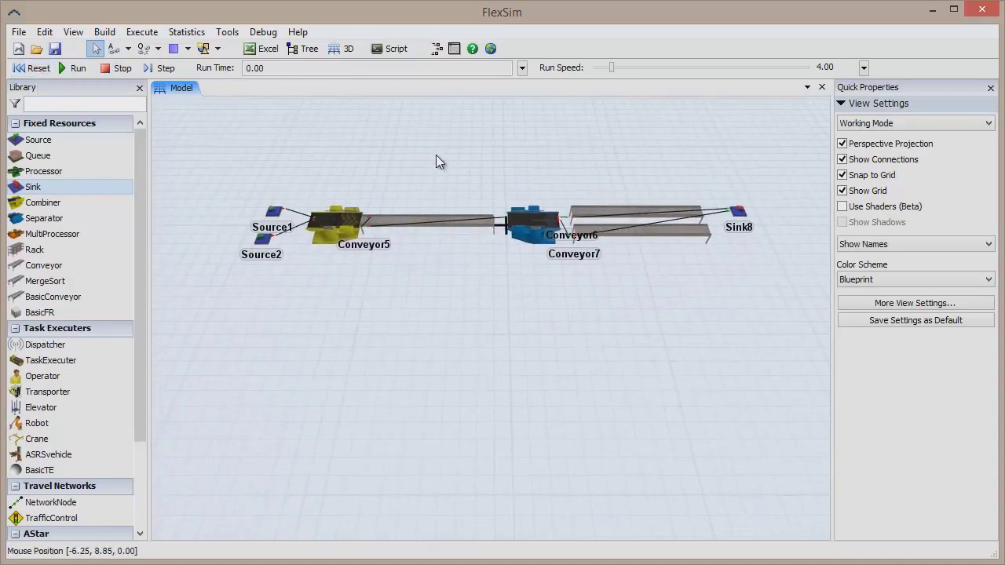
{"action": "left_click_drag", "start_coordinate": [56, 139], "coordinate": [262, 343]}
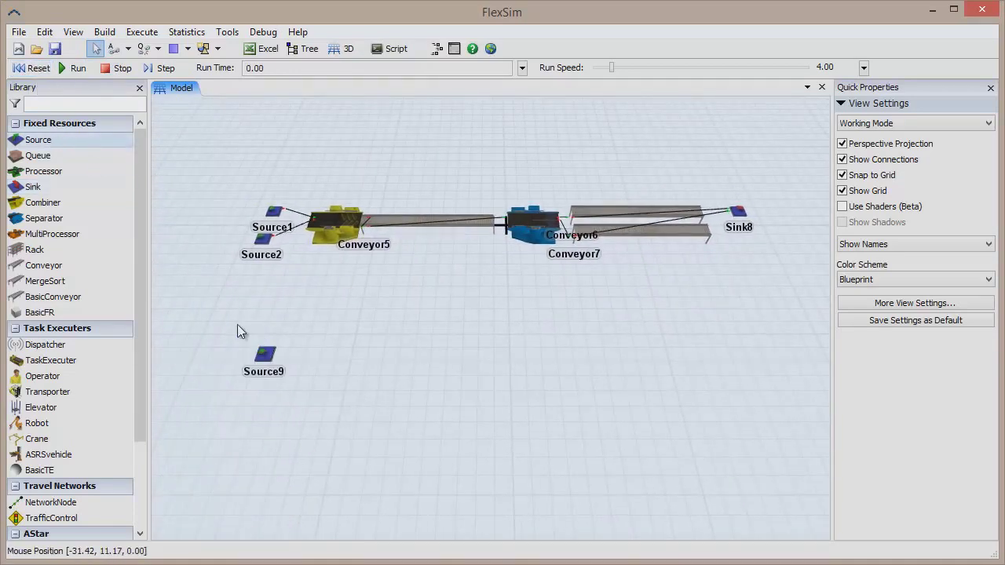
{"action": "left_click_drag", "start_coordinate": [60, 225], "coordinate": [315, 340]}
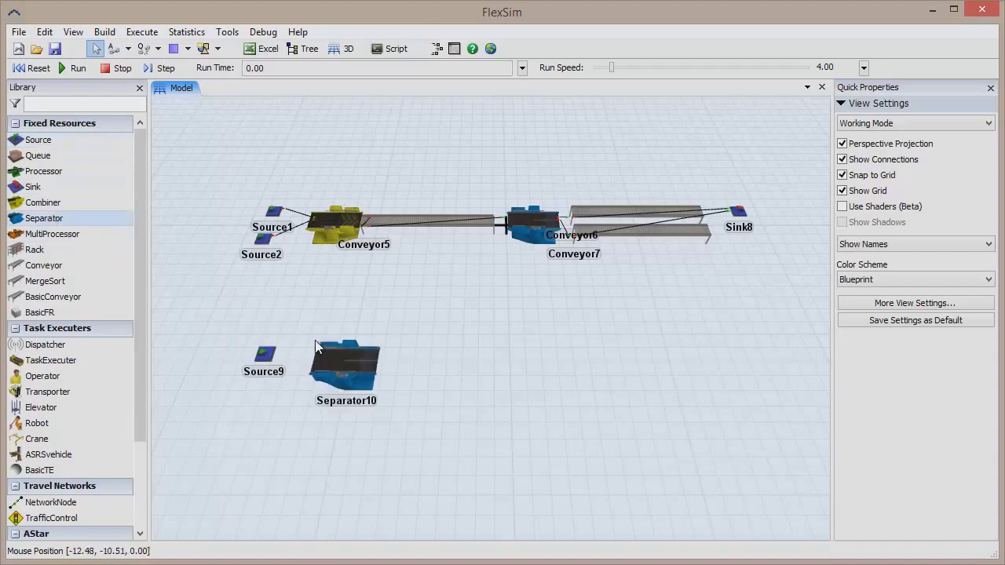
{"action": "left_click_drag", "start_coordinate": [46, 266], "coordinate": [415, 363]}
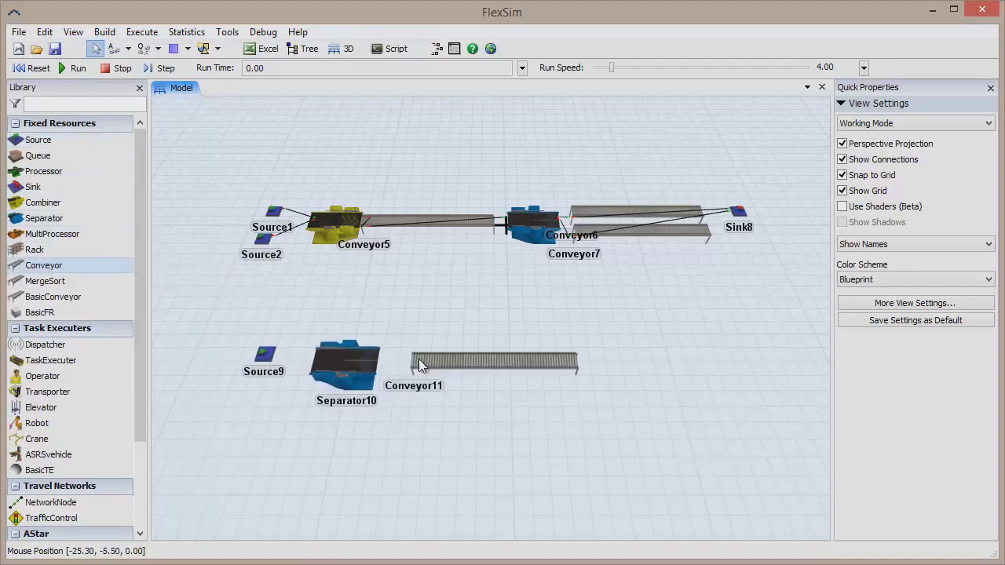
- Add Sink12 at the end and connect Source9, Separator10, Conveyor11 and Sink12 in sequence
{"action": "left_click_drag", "start_coordinate": [36, 187], "coordinate": [117, 205]}
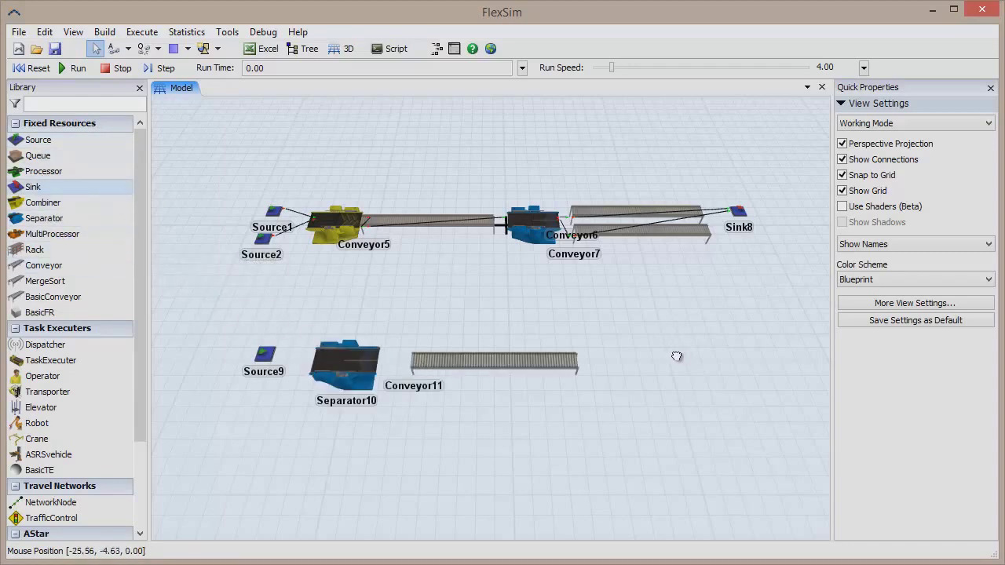
{"action": "left_click_drag", "start_coordinate": [676, 356], "coordinate": [663, 367]}
{"action": "mouse_move", "coordinate": [266, 354]}
{"action": "left_mouse_down"}
{"action": "mouse_move", "coordinate": [405, 368]}
{"action": "mouse_move", "coordinate": [664, 368]}
{"action": "left_mouse_up"}
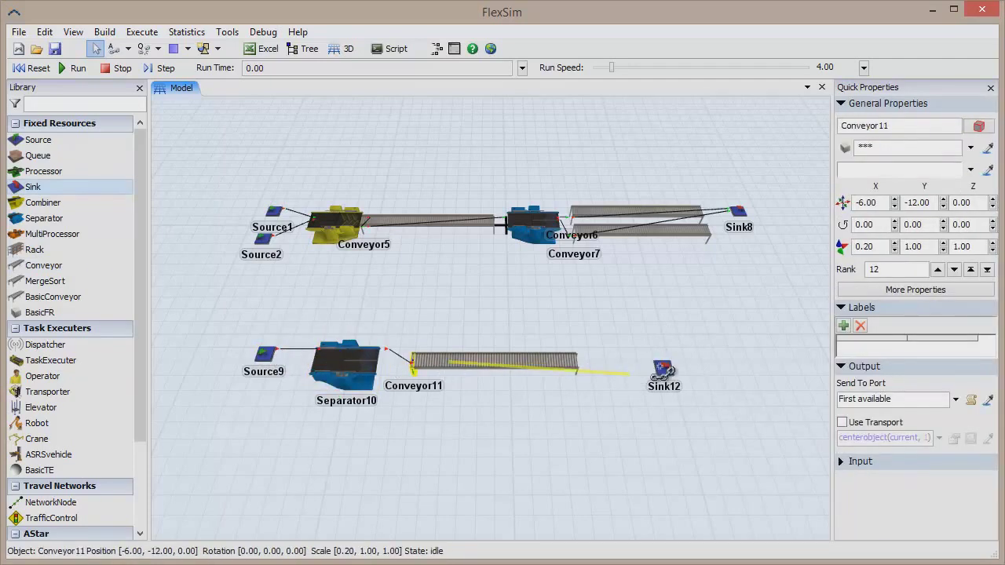
{"action": "left_click", "coordinate": [575, 327]}
- Set Separator10 to Split mode with a split quantity of 3
{"action": "double_click", "coordinate": [369, 369]}
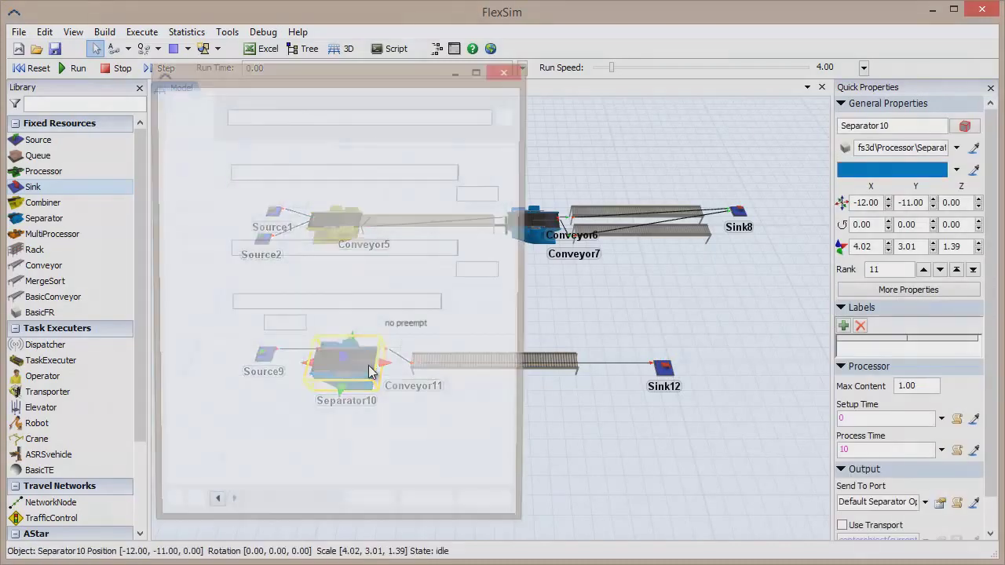
{"action": "left_click", "coordinate": [301, 153]}
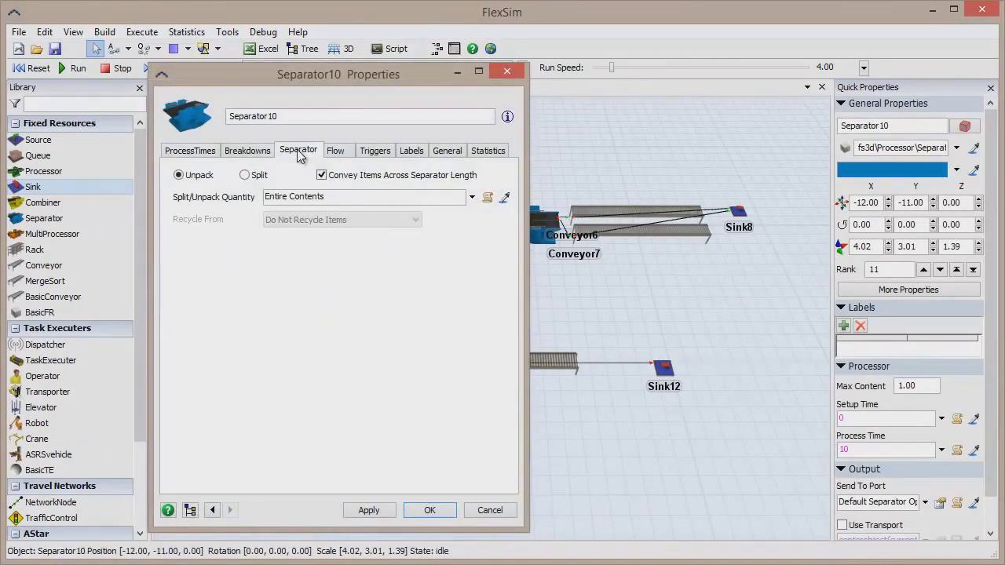
{"action": "left_click", "coordinate": [246, 176]}
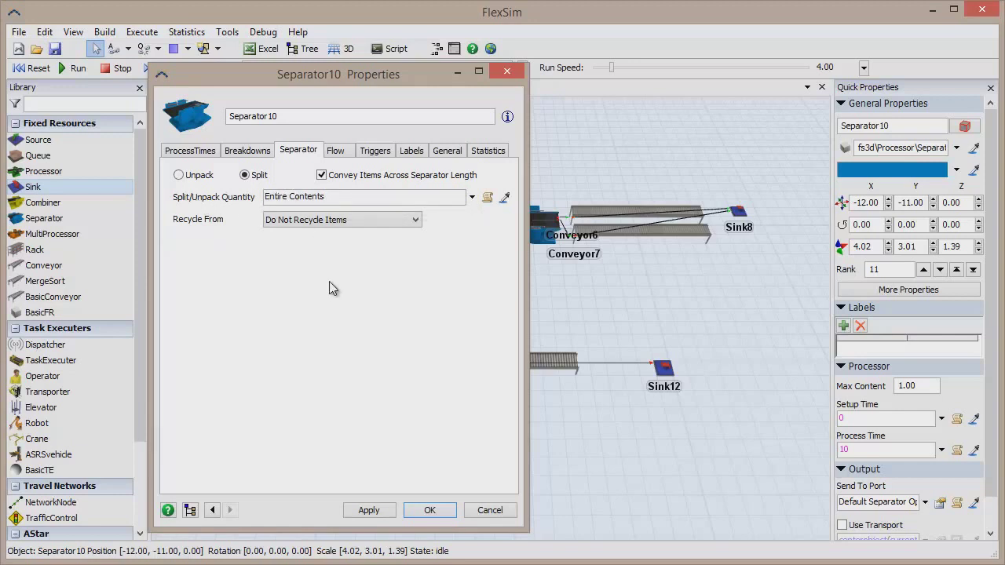
{"action": "left_click", "coordinate": [311, 199]}
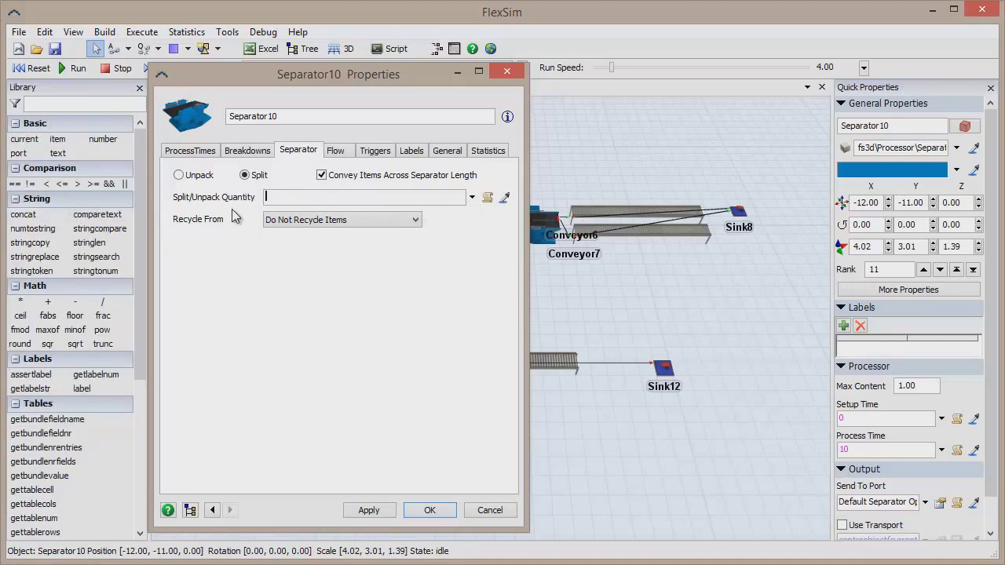
{"action": "type", "text": "3"}
{"action": "left_click", "coordinate": [260, 277]}
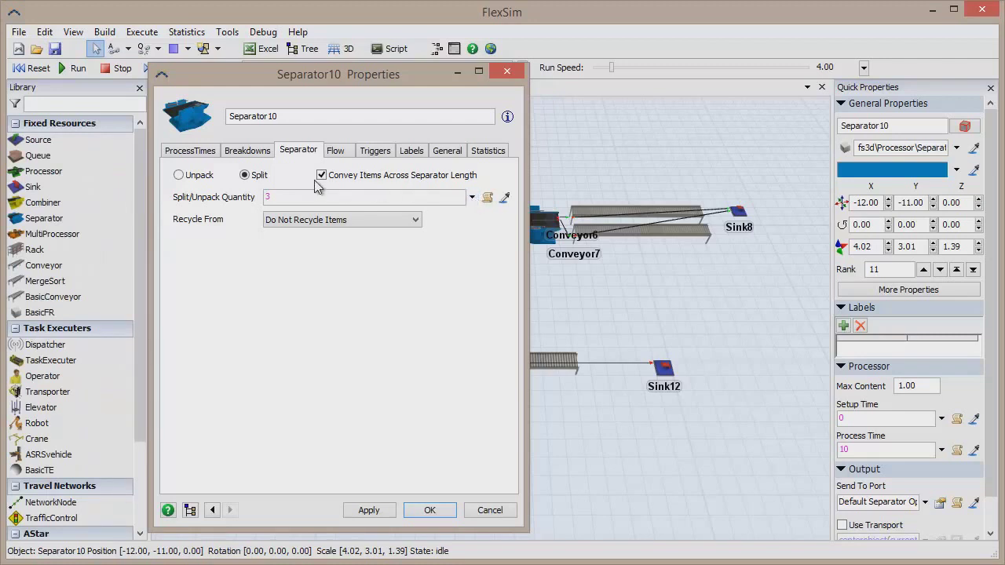
- Recycle split items by the expression getitemtype(item) and confirm with OK
{"action": "left_click", "coordinate": [472, 197]}
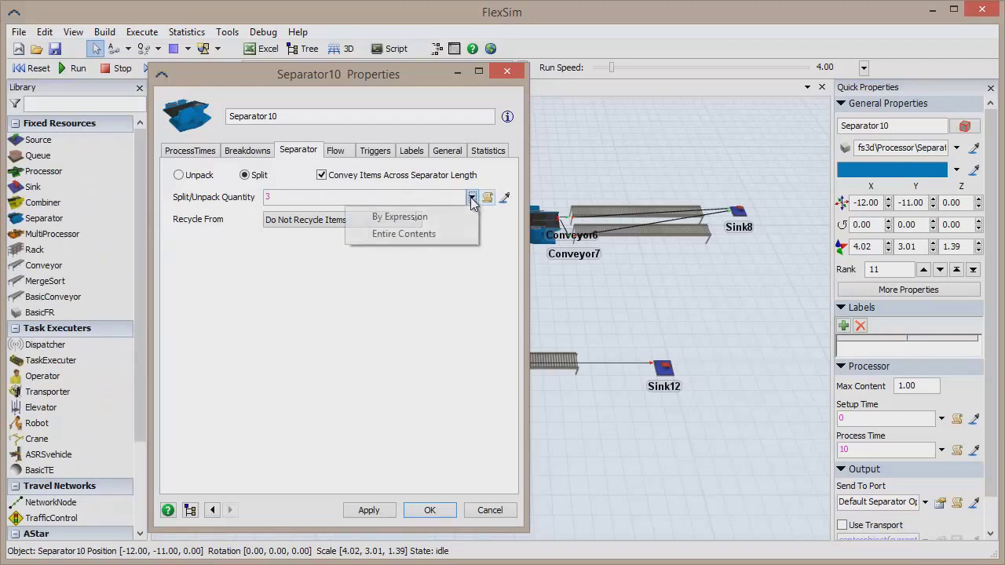
{"action": "left_click", "coordinate": [430, 221]}
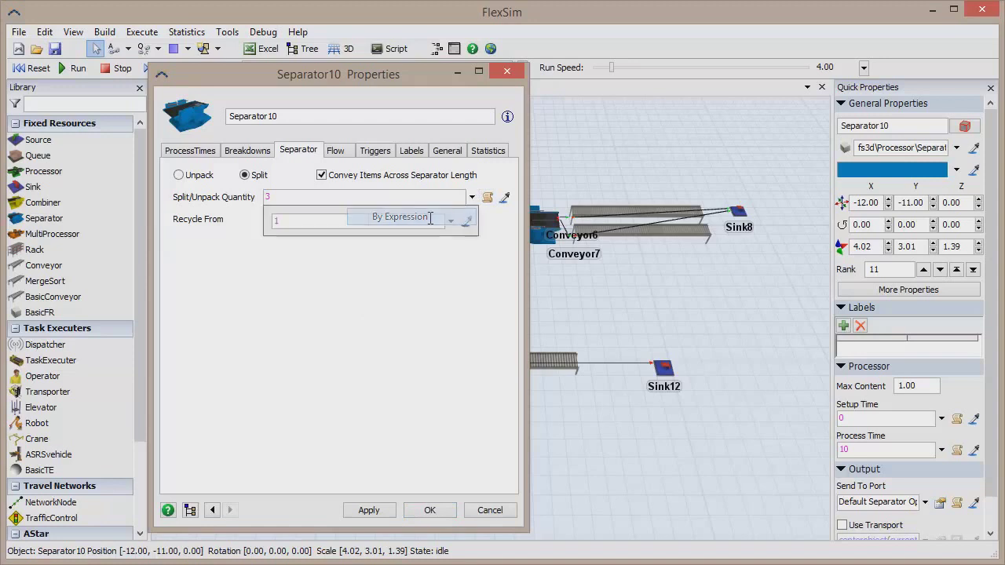
{"action": "left_click", "coordinate": [451, 223]}
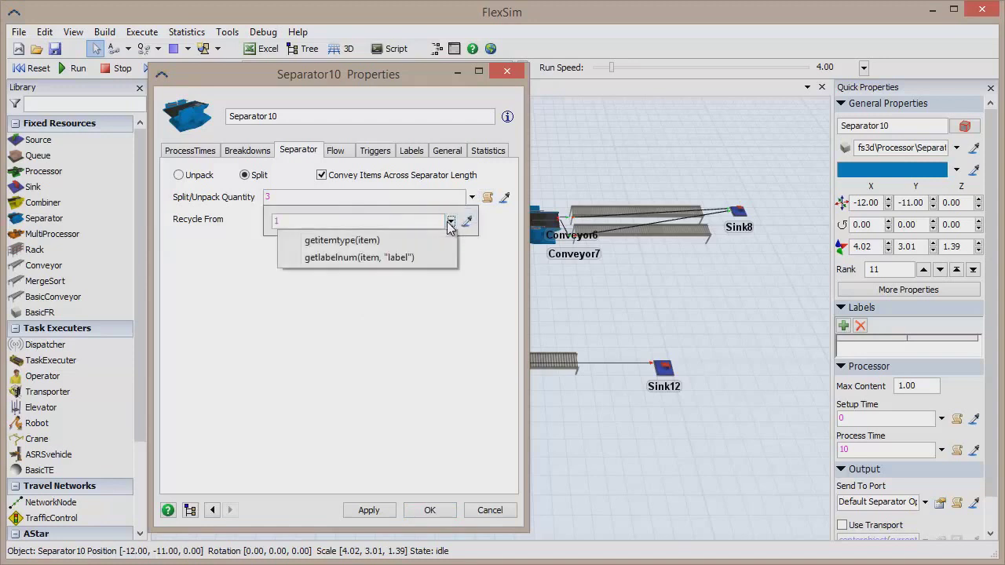
{"action": "left_click", "coordinate": [368, 242]}
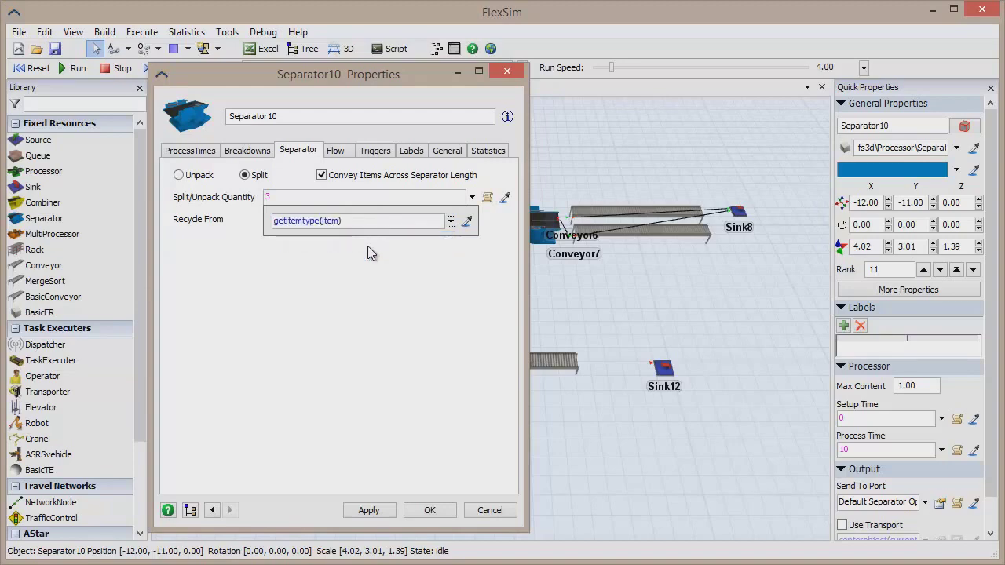
{"action": "left_click", "coordinate": [433, 509]}
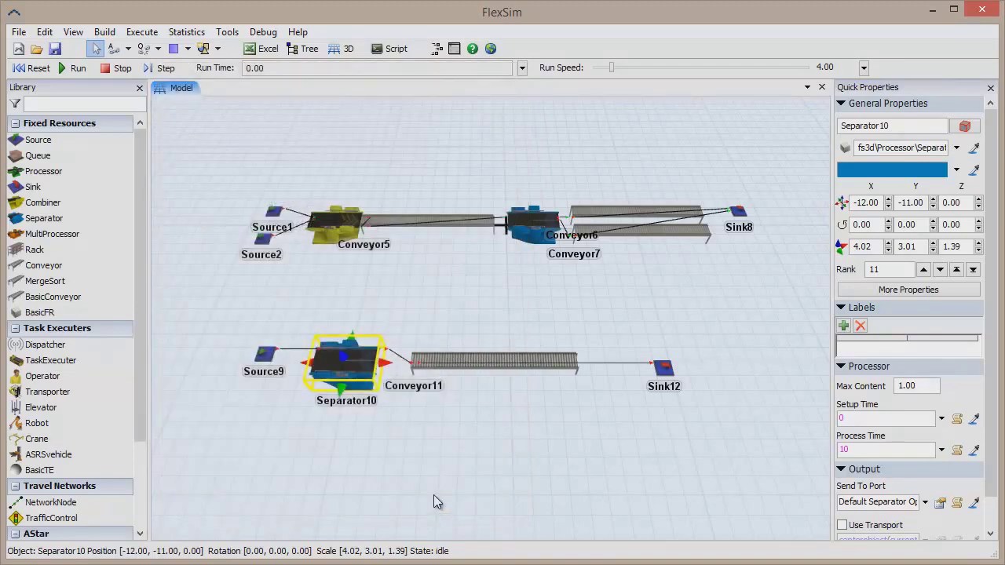
- Add an OnCreation 'Set Item Type and Color' trigger to Source9 with item type duniform(2,6)
{"action": "left_click", "coordinate": [432, 492]}
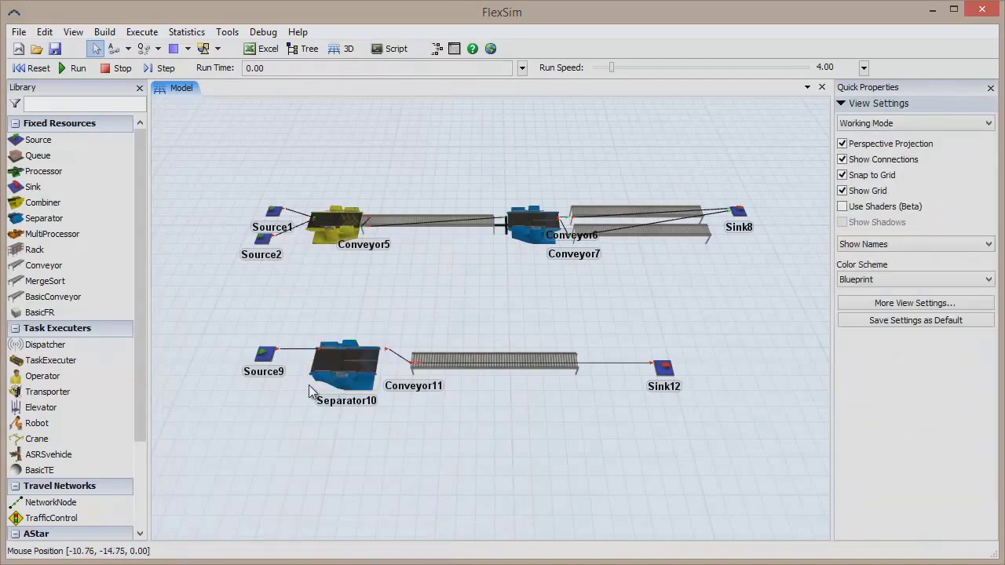
{"action": "double_click", "coordinate": [265, 353]}
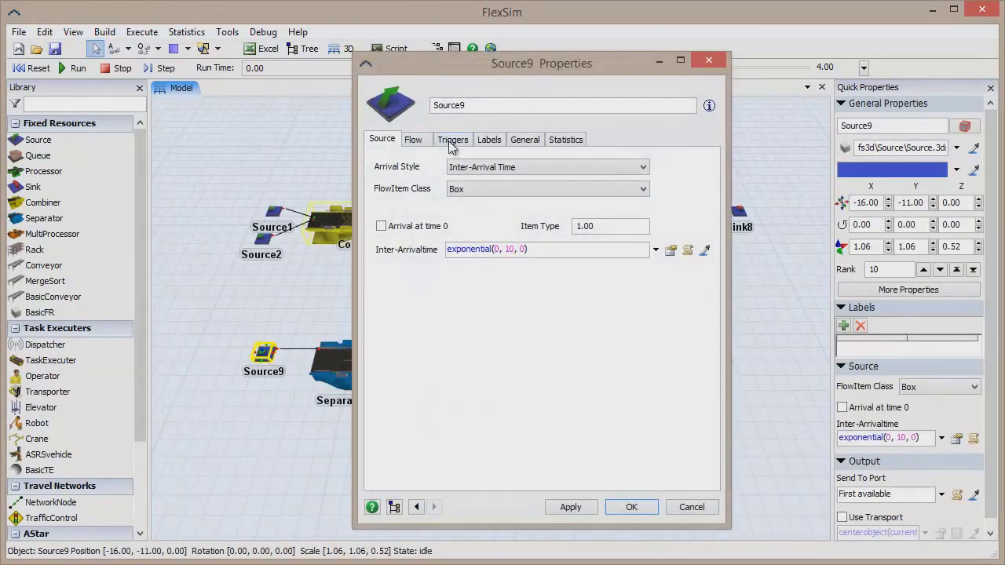
{"action": "left_click", "coordinate": [453, 145]}
{"action": "left_click", "coordinate": [672, 227]}
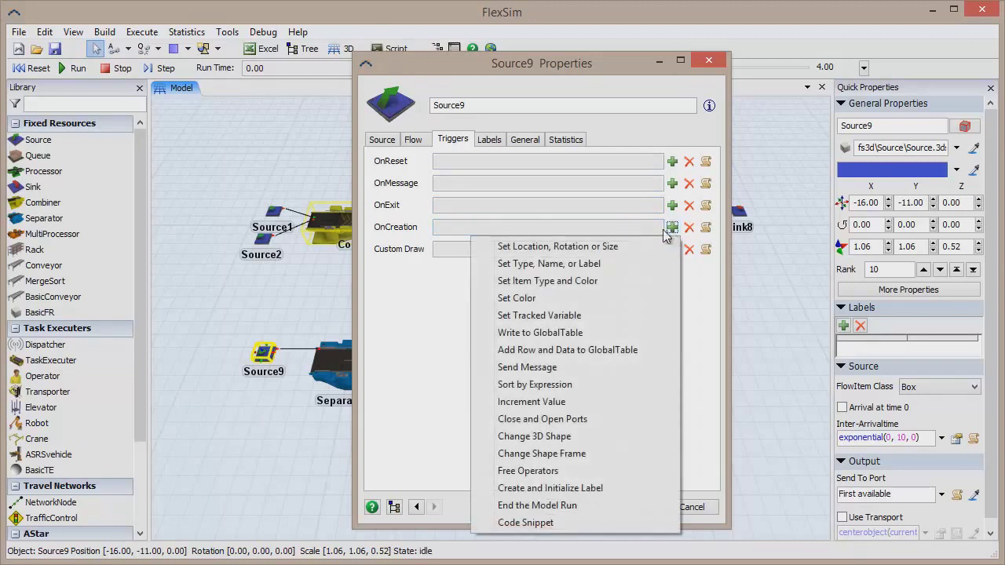
{"action": "left_click", "coordinate": [578, 284]}
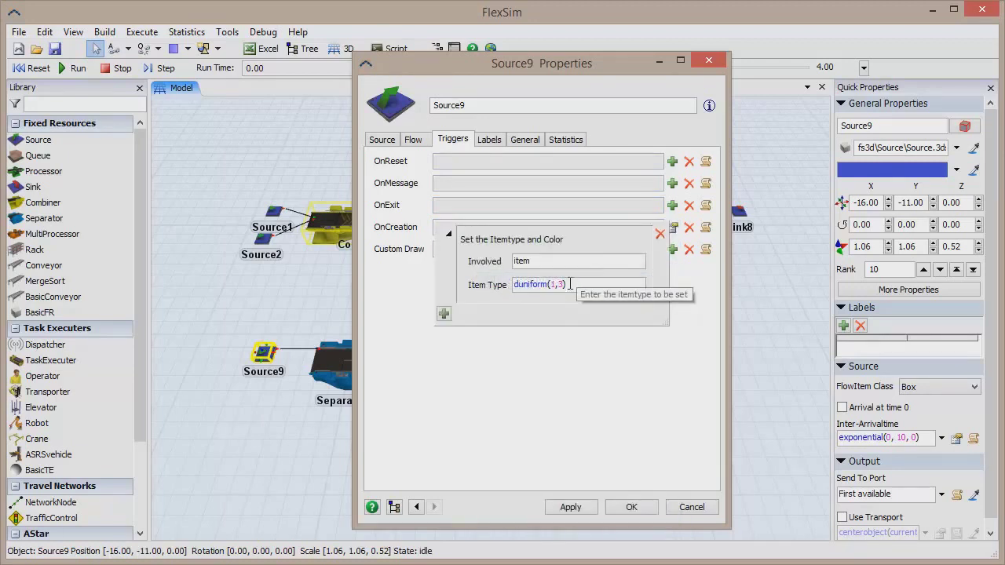
{"action": "left_click", "coordinate": [553, 285]}
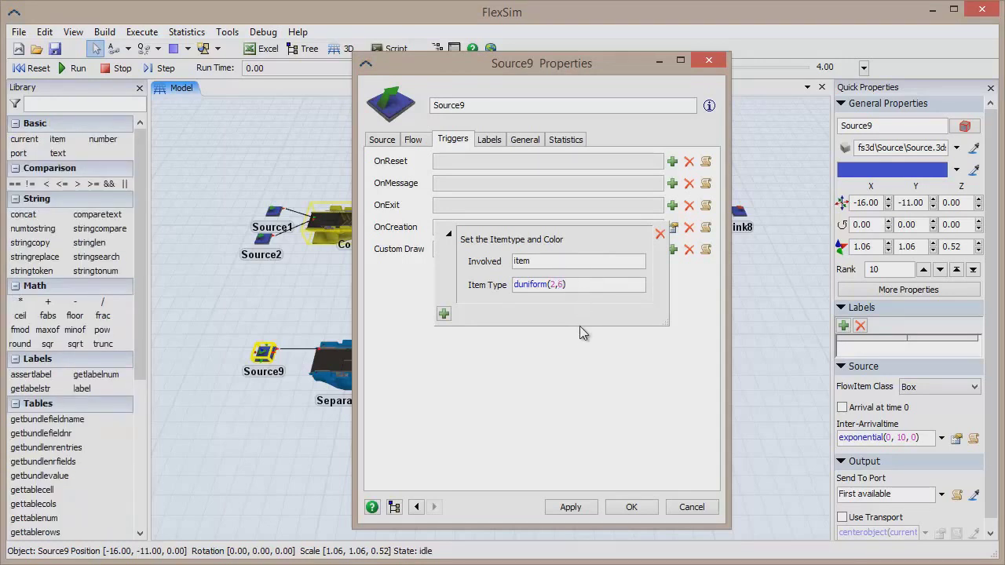
{"action": "left_click", "coordinate": [598, 386]}
- Apply Source9's settings, start the run, and zoom in on Separator10 and Conveyor11
{"action": "left_click", "coordinate": [632, 507]}
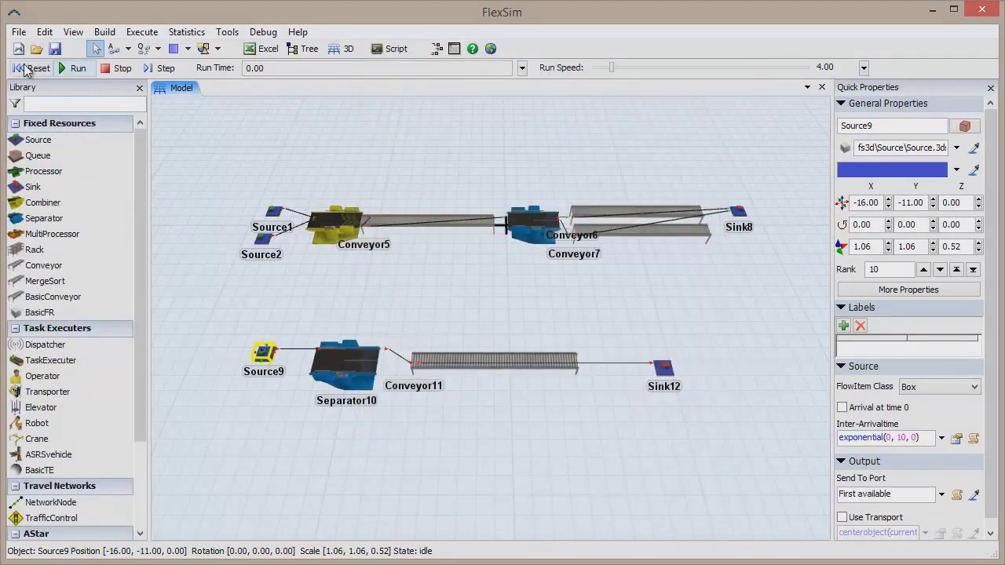
{"action": "left_click", "coordinate": [72, 67]}
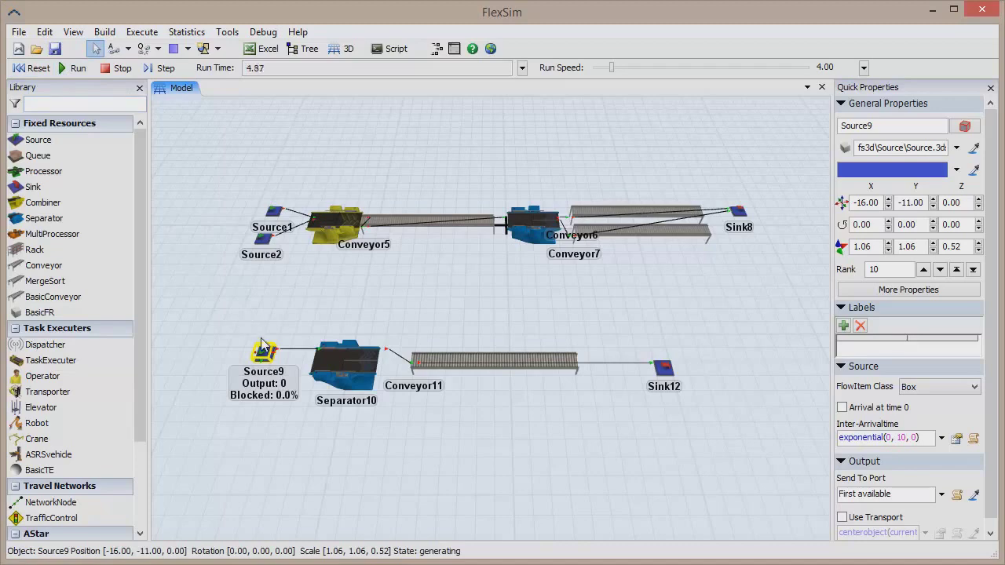
{"action": "left_click", "coordinate": [402, 407]}
{"action": "scroll", "coordinate": [455, 408], "scroll_direction": "up", "scroll_amount": 1}
{"action": "scroll", "coordinate": [483, 432], "scroll_direction": "up", "scroll_amount": 3}
{"action": "scroll", "coordinate": [445, 425], "scroll_direction": "down", "scroll_amount": 1}
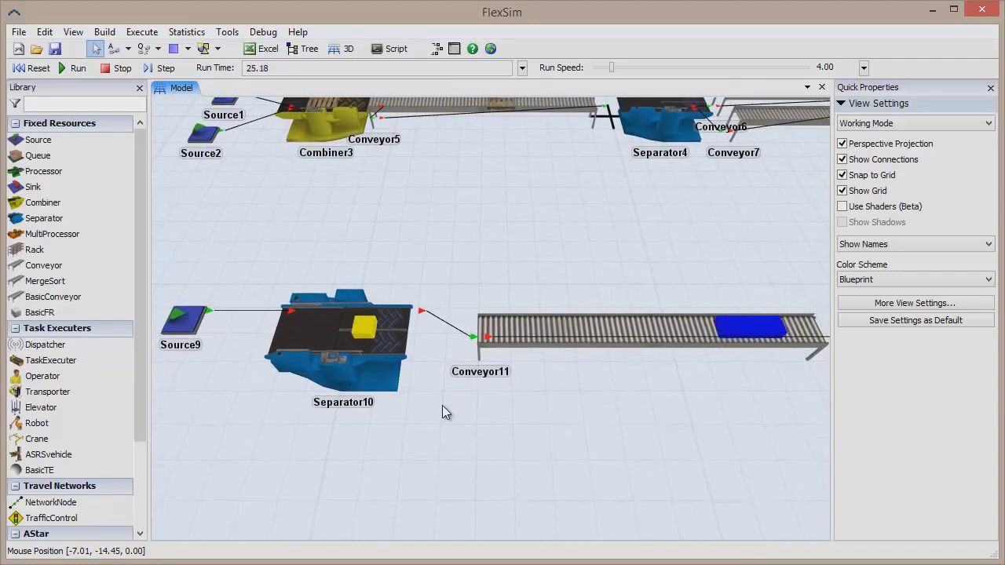